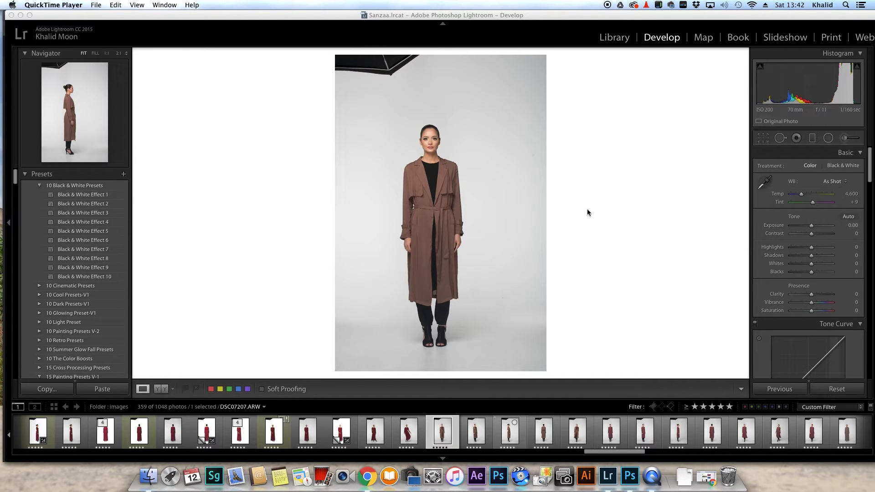
- Try Dark Gray and Medium Gray surrounds around the photo, then set it back to White
{"action": "left_click", "coordinate": [650, 170]}
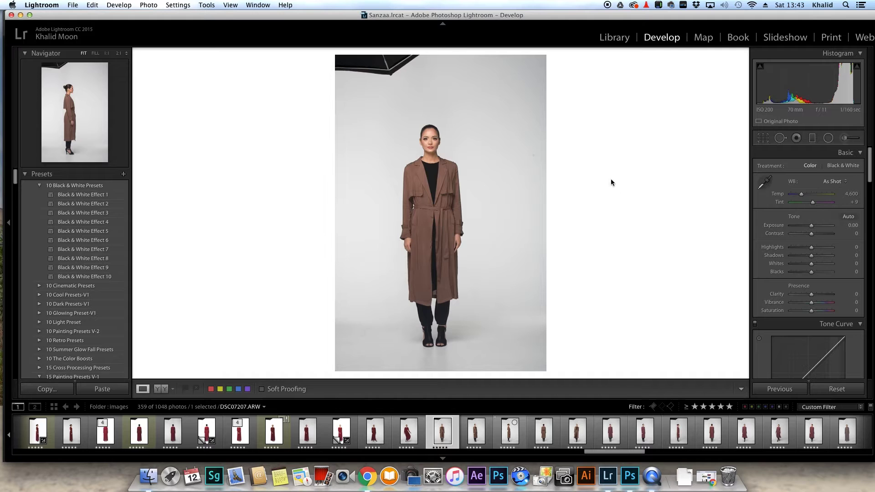
{"action": "right_click", "coordinate": [623, 218]}
{"action": "left_click", "coordinate": [659, 233]}
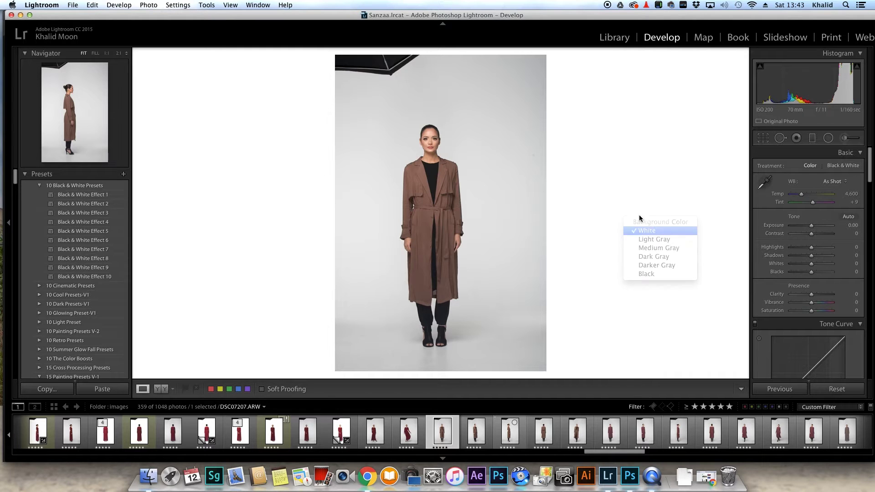
{"action": "right_click", "coordinate": [640, 213]}
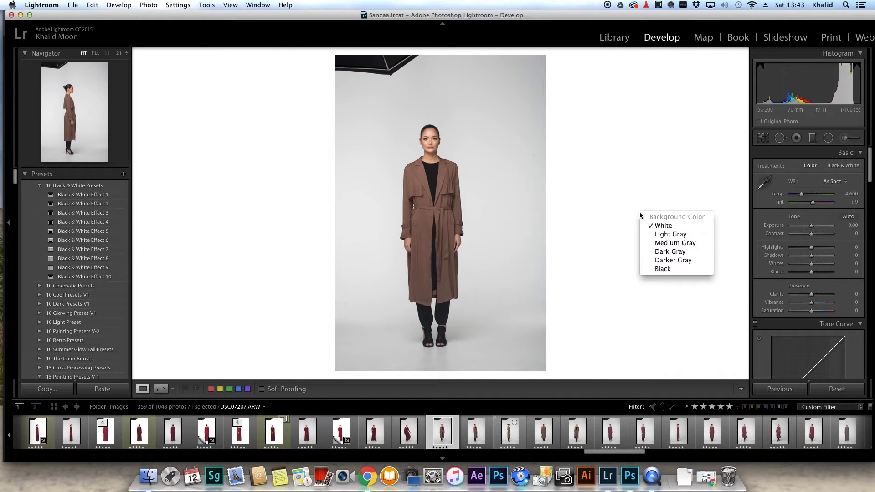
{"action": "left_click", "coordinate": [686, 252]}
{"action": "right_click", "coordinate": [654, 229]}
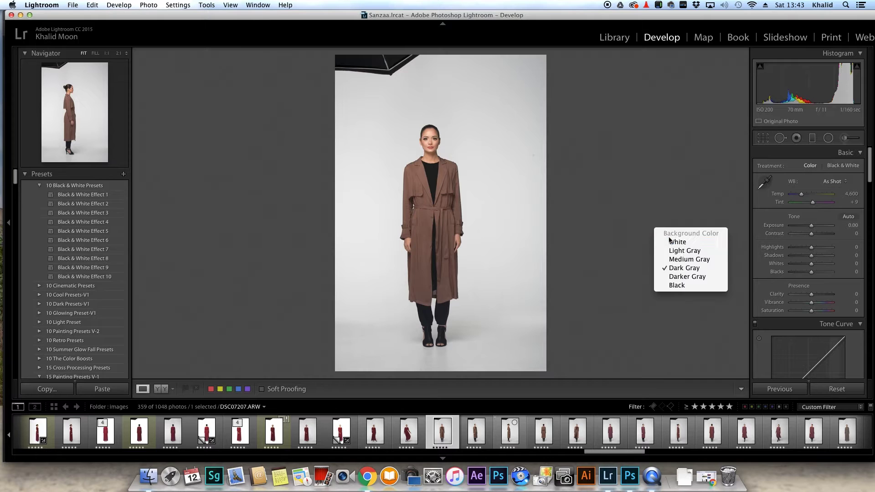
{"action": "left_click", "coordinate": [692, 259]}
{"action": "right_click", "coordinate": [664, 242]}
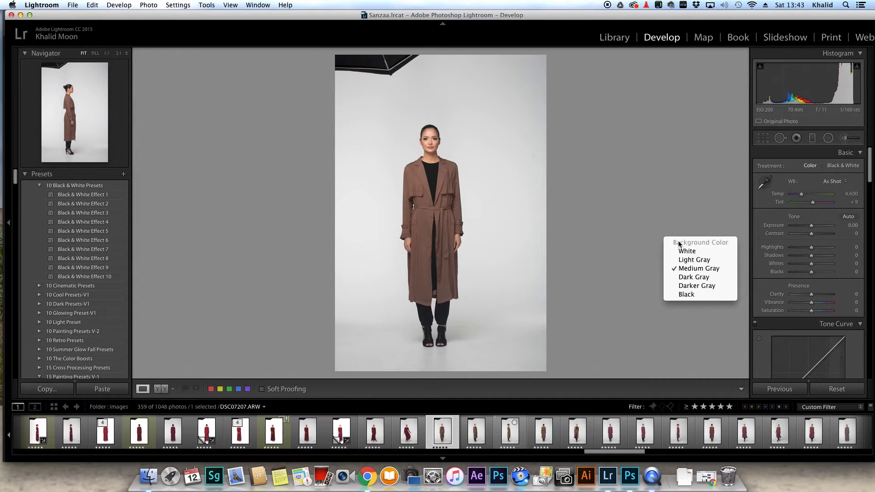
{"action": "left_click", "coordinate": [689, 254]}
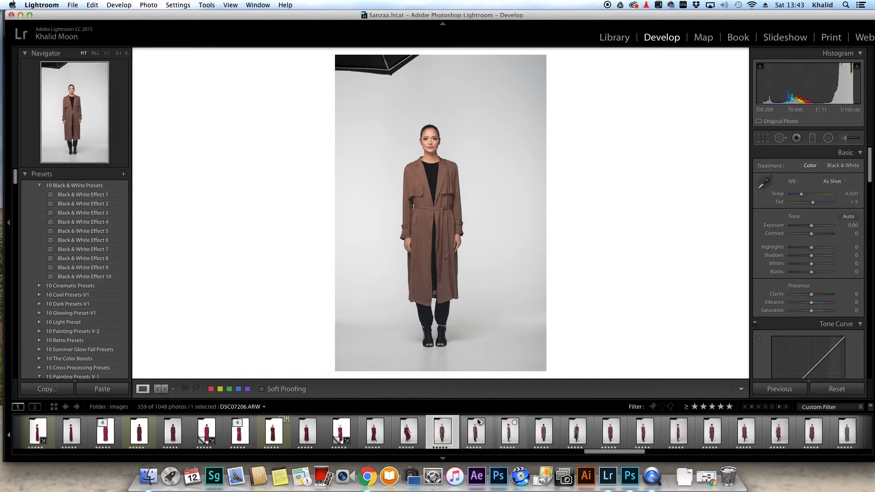
- Make a virtual copy of DSC07205 and raise its Whites to +100
{"action": "right_click", "coordinate": [454, 432]}
{"action": "left_click", "coordinate": [553, 343]}
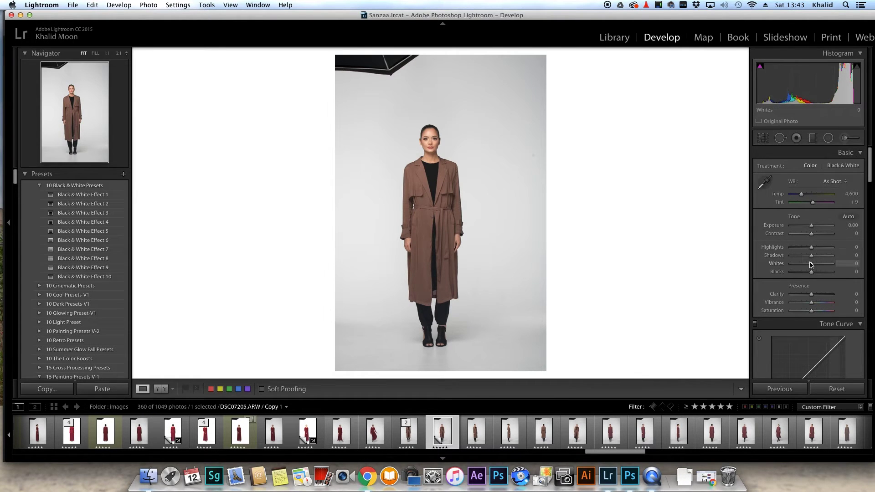
{"action": "left_click_drag", "start_coordinate": [811, 267], "coordinate": [874, 262]}
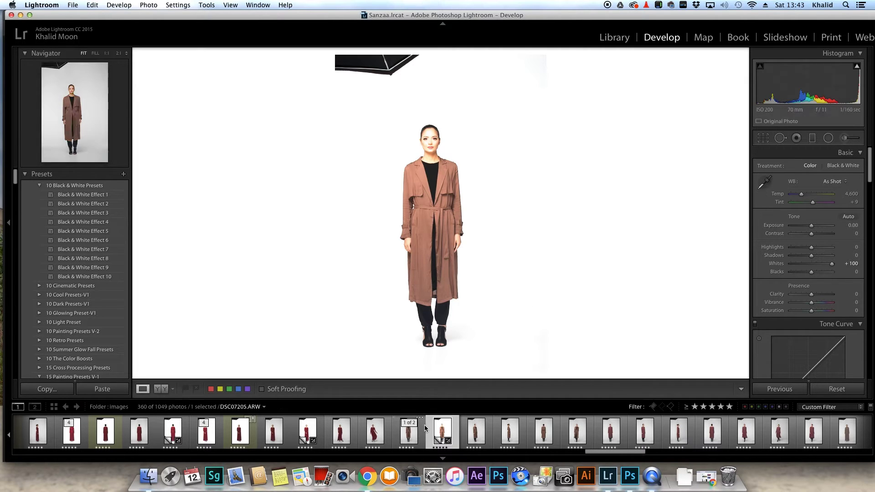
{"action": "key", "text": "shift"}
- Open the original and the virtual copy in Photoshop CC 2015.5, rendered by Lightroom
{"action": "left_click", "coordinate": [413, 430], "text": "shift"}
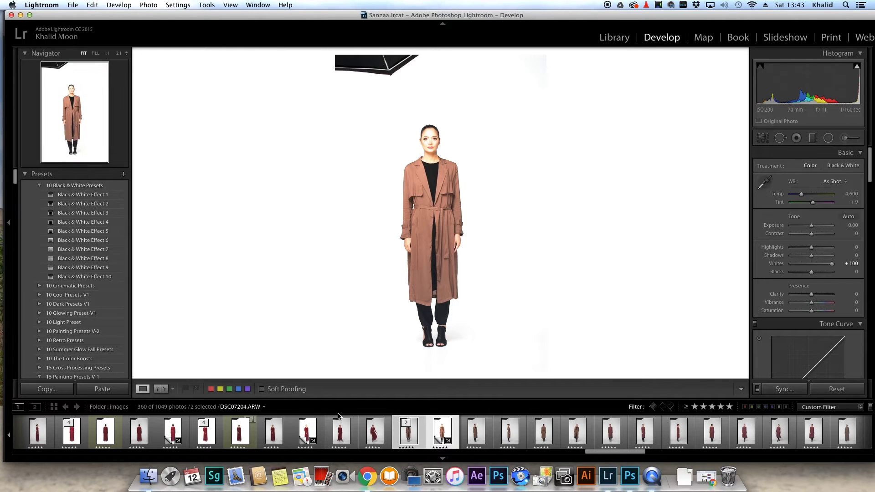
{"action": "right_click", "coordinate": [419, 433]}
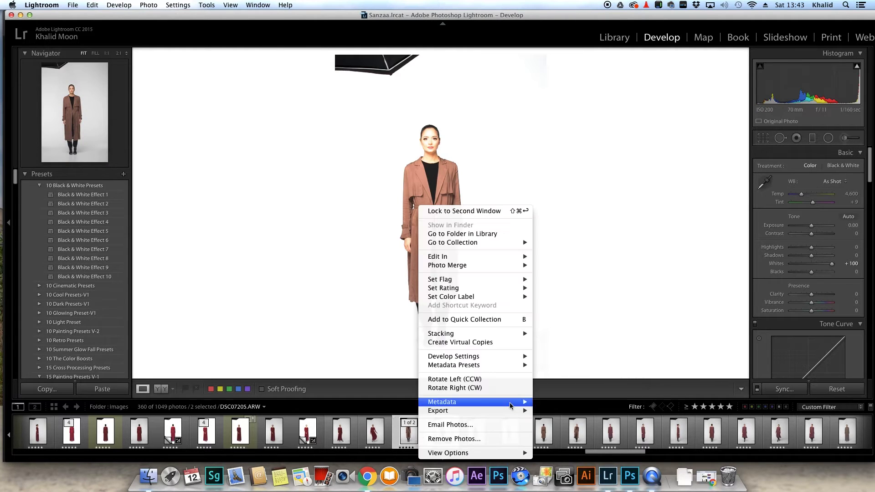
{"action": "mouse_move", "coordinate": [519, 257]}
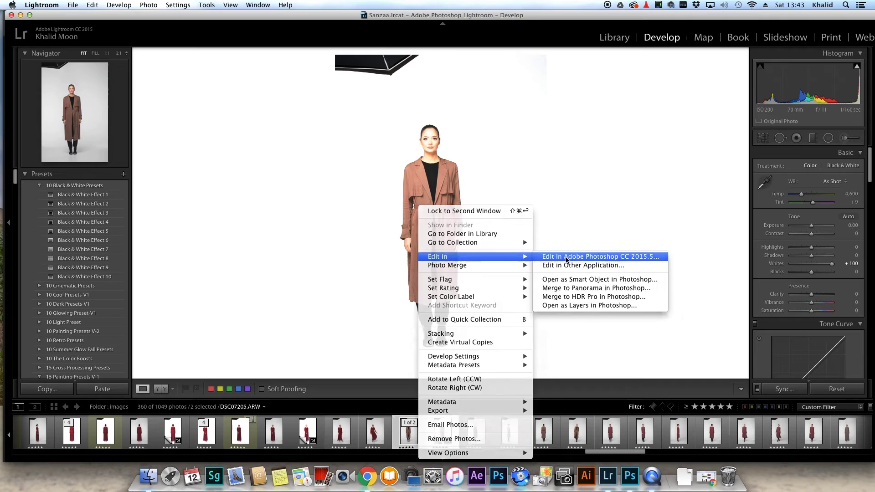
{"action": "left_click", "coordinate": [567, 256]}
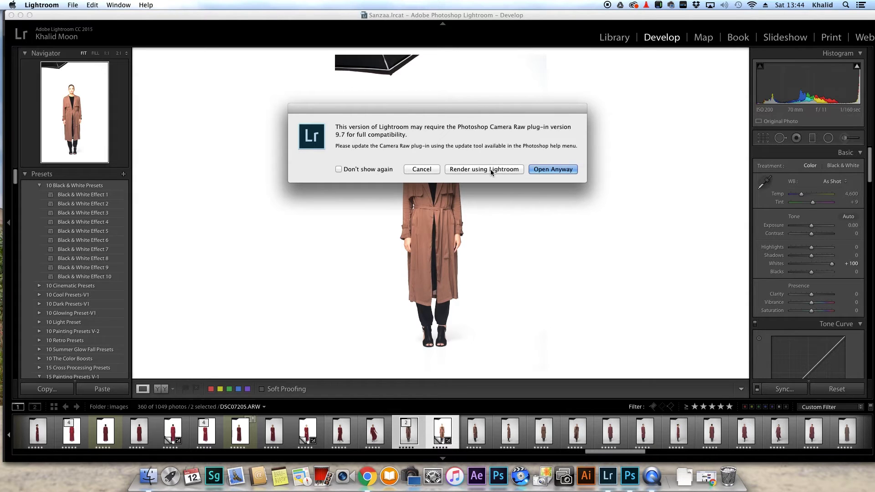
{"action": "left_click", "coordinate": [490, 168]}
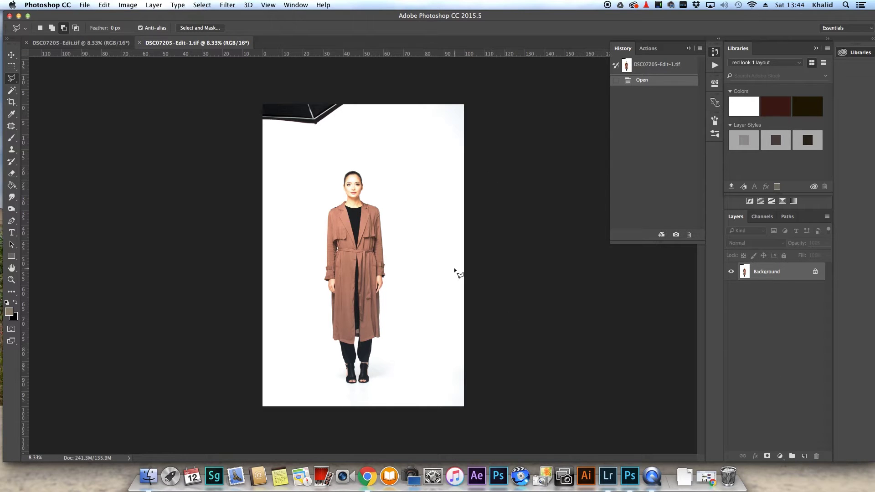
- Copy the brightened image into DSC07205-Edit.tif as Layer 1, toggling its visibility to compare
{"action": "key", "text": "super+a"}
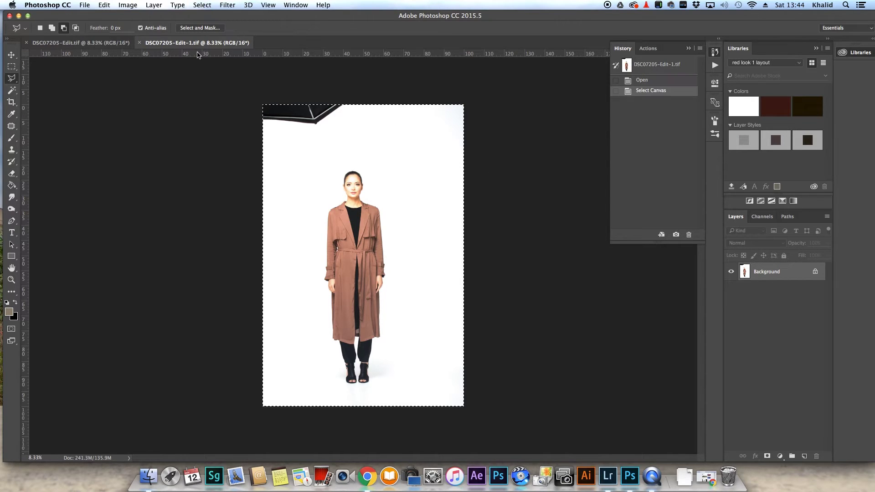
{"action": "left_click", "coordinate": [110, 42]}
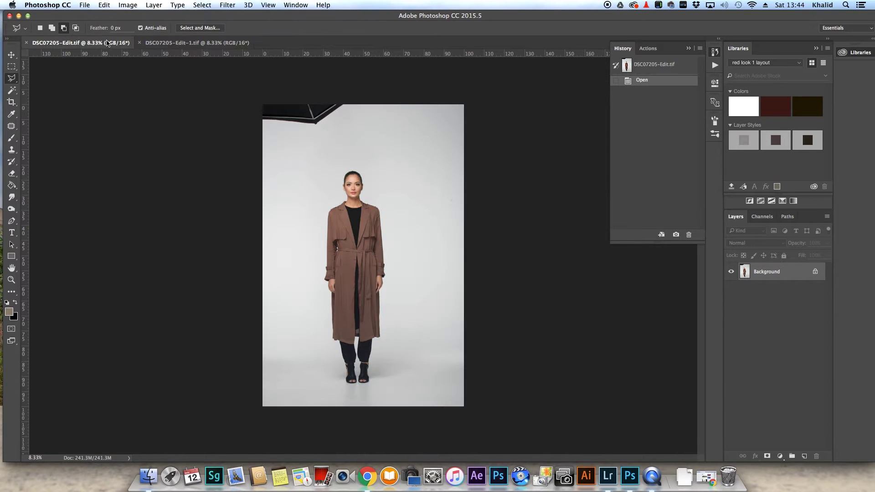
{"action": "left_click", "coordinate": [223, 42]}
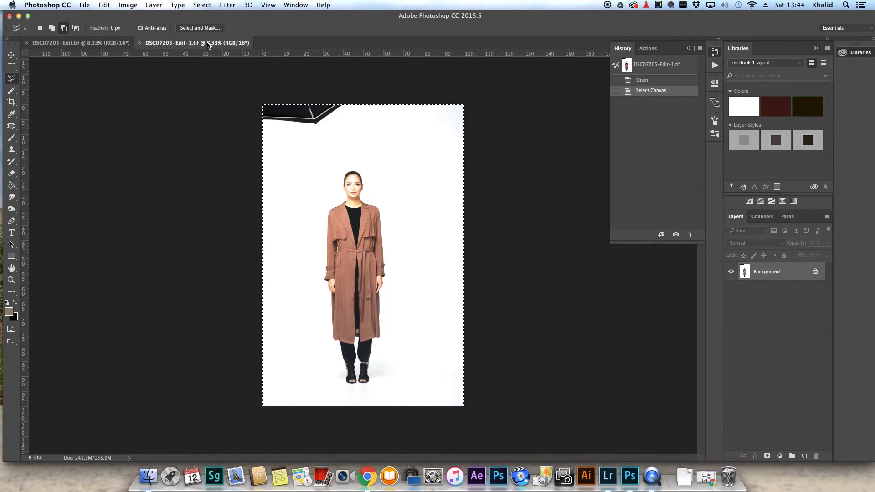
{"action": "key", "text": "super+a"}
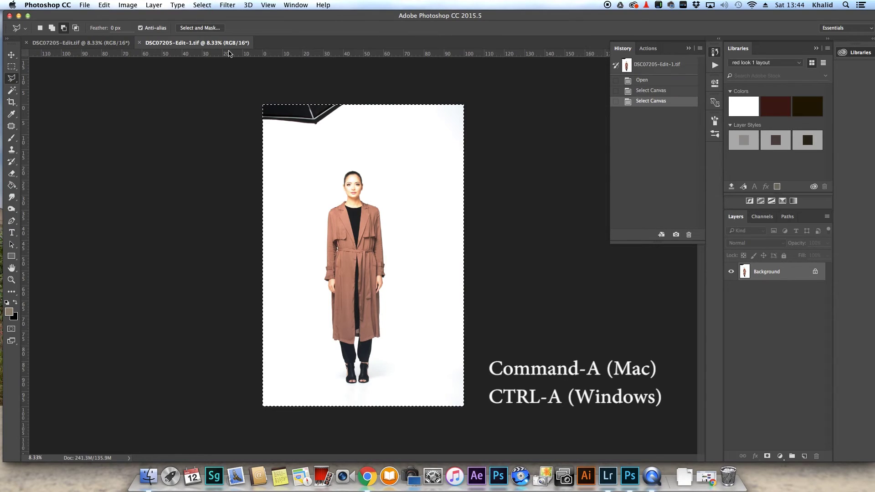
{"action": "key", "text": "super+c"}
{"action": "left_click", "coordinate": [59, 46]}
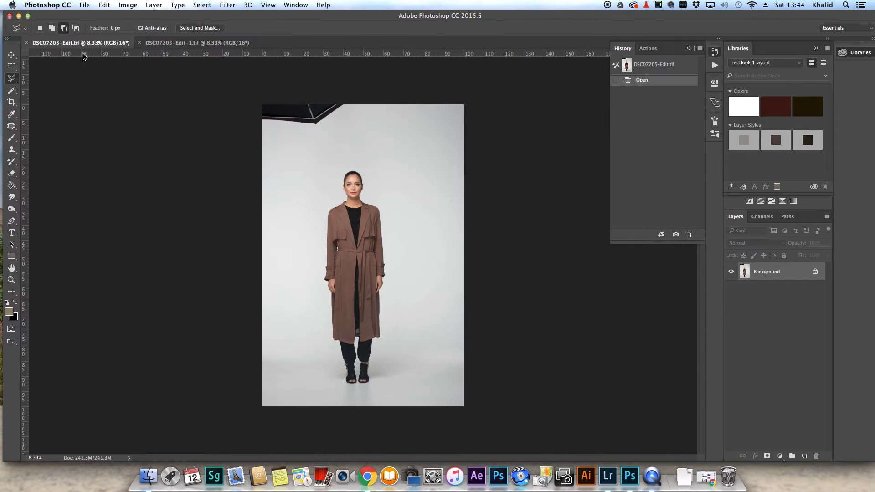
{"action": "key", "text": "super+v"}
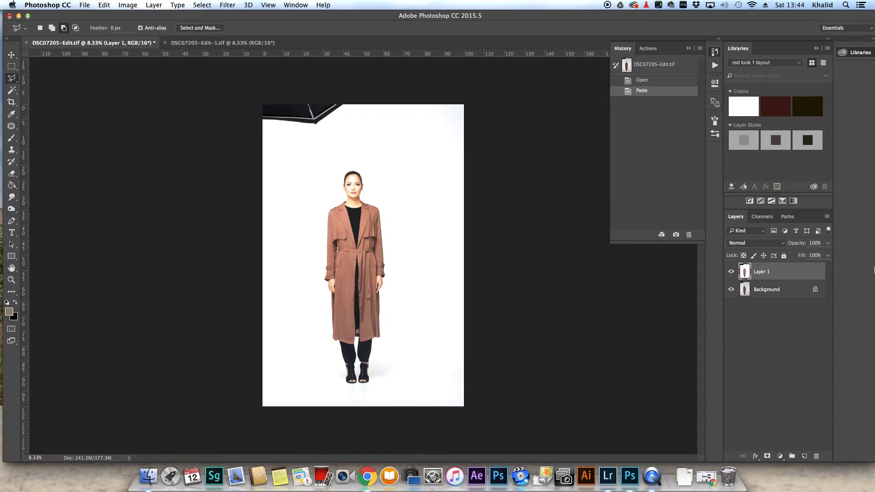
{"action": "left_click", "coordinate": [731, 273]}
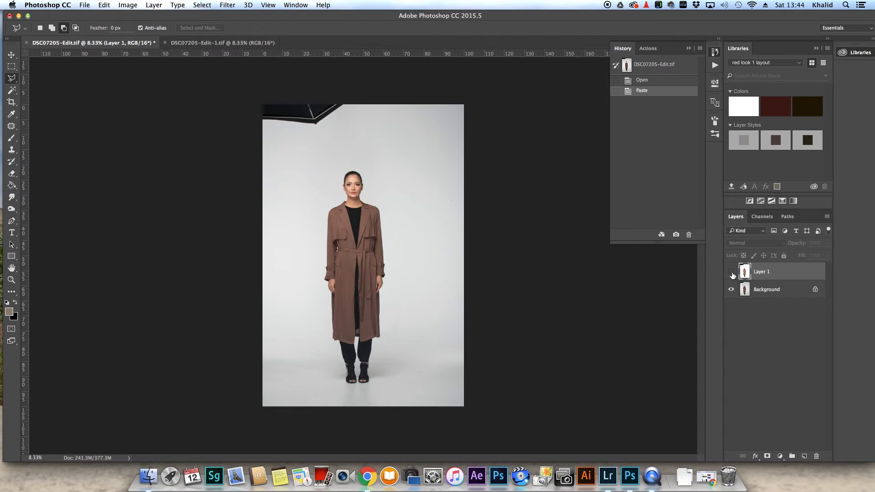
{"action": "left_click", "coordinate": [732, 272]}
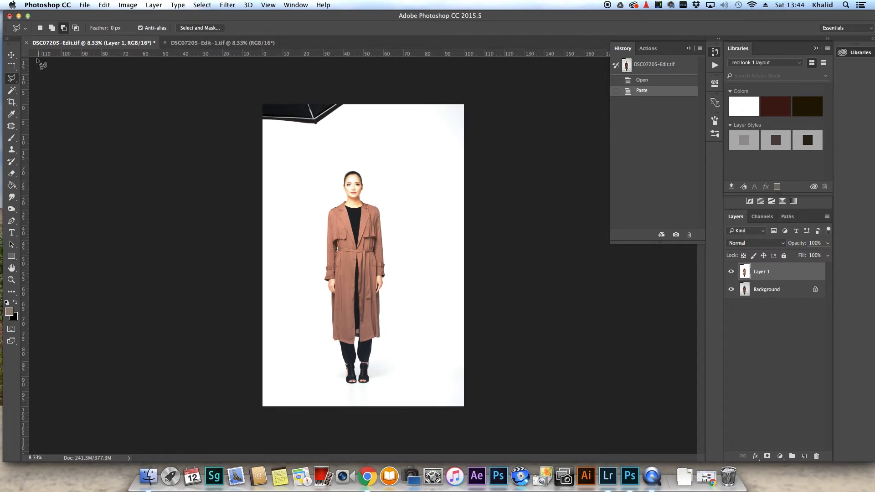
- Magic Wand the white background, adding areas beside the coat, near the belt and between the legs
{"action": "left_click", "coordinate": [11, 91]}
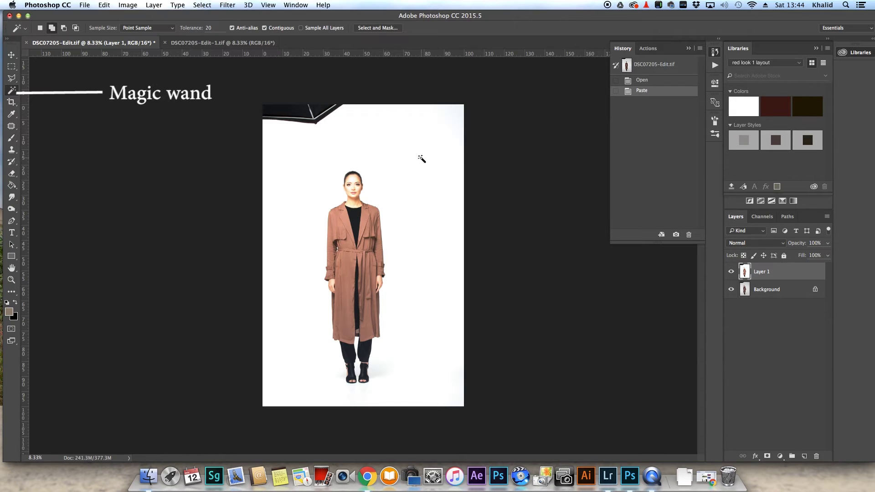
{"action": "left_click", "coordinate": [444, 174]}
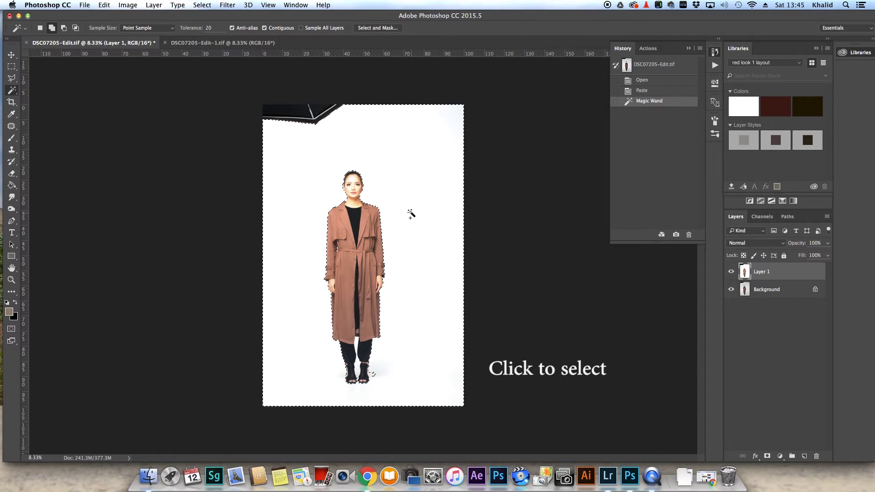
{"action": "key", "text": "super+plus"}
{"action": "key", "text": "super+plus"}
{"action": "key", "text": "super+plus"}
{"action": "key", "text": "super+plus"}
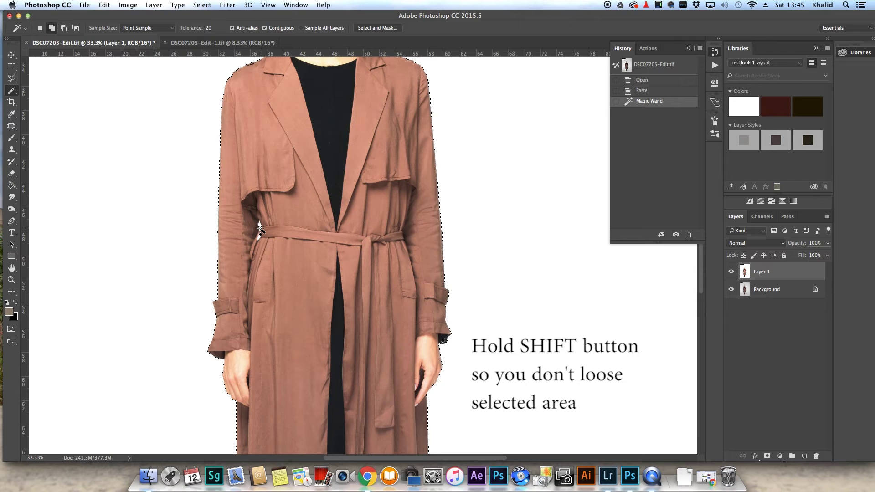
{"action": "left_click", "coordinate": [261, 243], "text": "shift"}
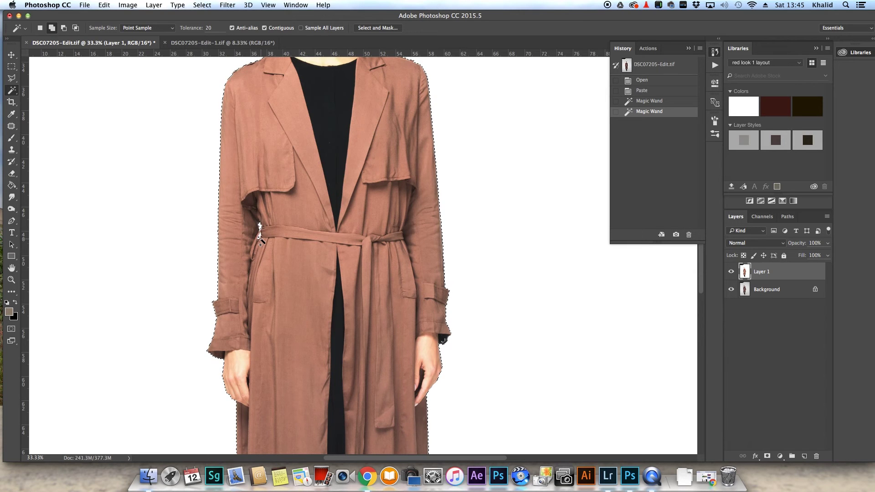
{"action": "left_click", "coordinate": [269, 260], "text": "shift"}
{"action": "scroll", "coordinate": [270, 261], "scroll_direction": "down", "scroll_amount": 10}
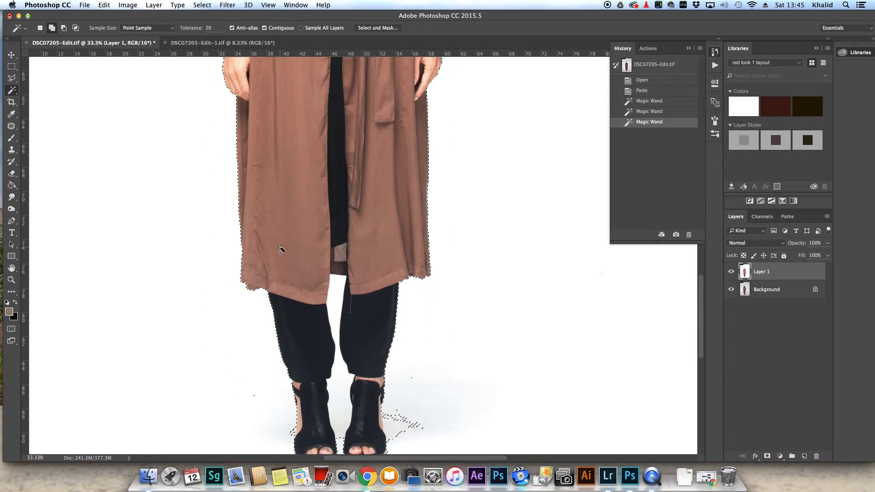
{"action": "left_click", "coordinate": [338, 264], "text": "shift"}
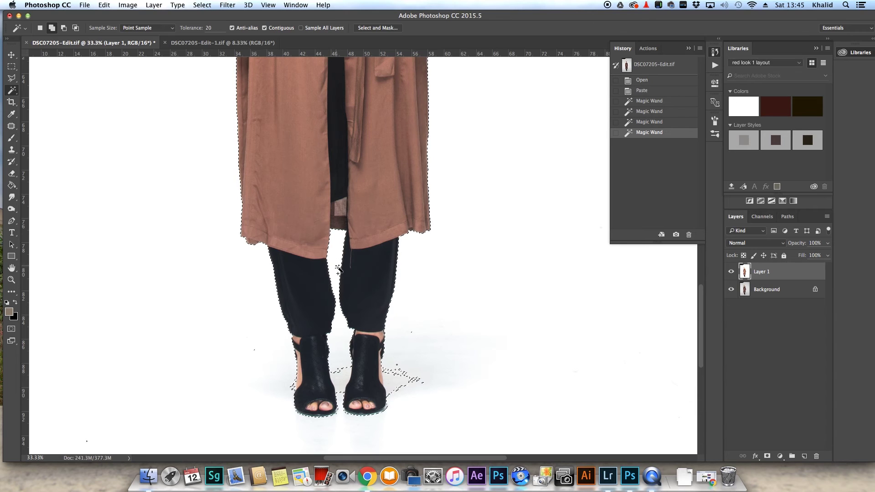
- Set Magic Wand Tolerance to 30 and add the shoe shadows to the selection
{"action": "left_click", "coordinate": [208, 27]}
{"action": "type", "text": "30"}
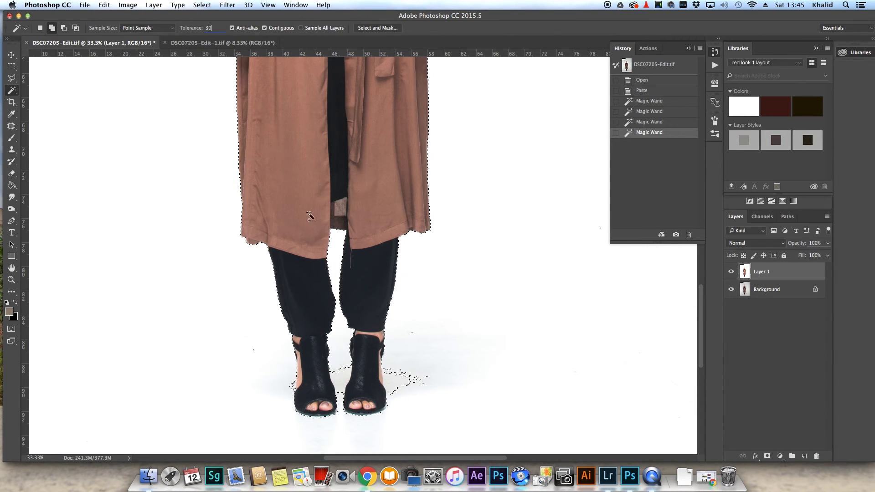
{"action": "left_click", "coordinate": [339, 384]}
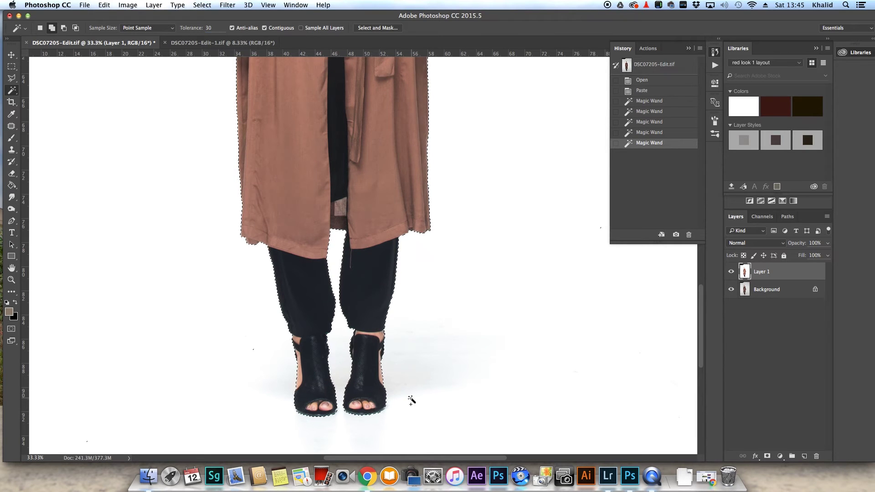
{"action": "scroll", "coordinate": [351, 397], "scroll_direction": "down", "scroll_amount": 2}
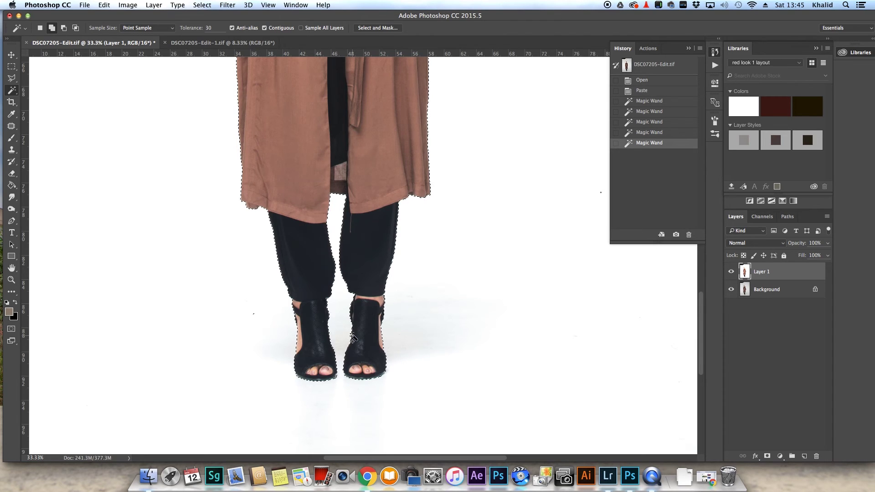
{"action": "scroll", "coordinate": [374, 378], "scroll_direction": "up", "scroll_amount": 10}
{"action": "scroll", "coordinate": [363, 365], "scroll_direction": "up", "scroll_amount": 13}
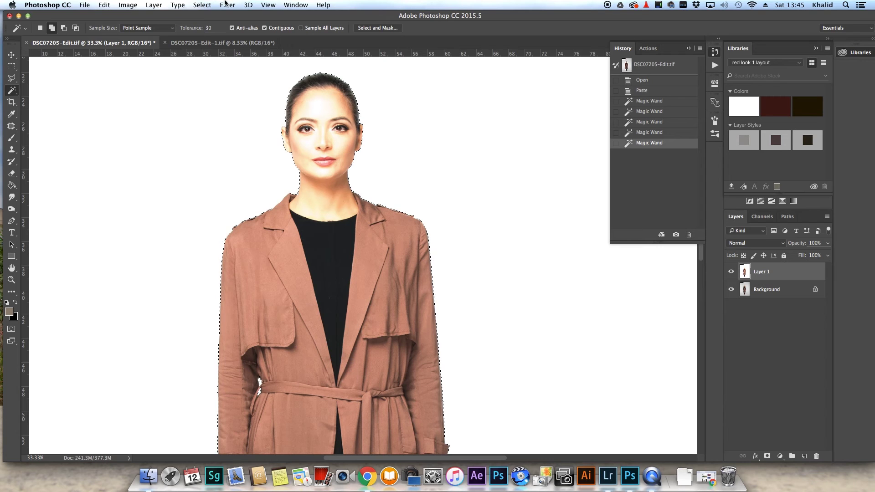
- Apply Select > Modify > Feather with an 8-pixel radius
{"action": "left_click", "coordinate": [202, 5]}
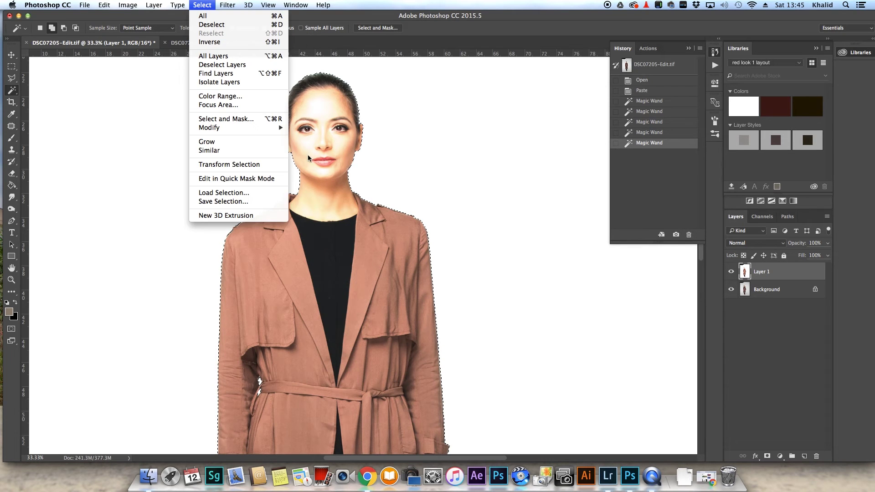
{"action": "mouse_move", "coordinate": [286, 129]}
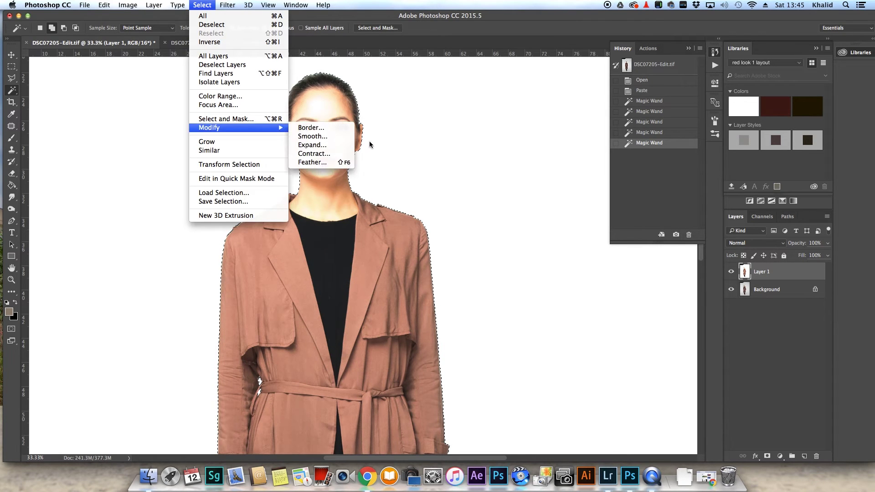
{"action": "left_click", "coordinate": [312, 162]}
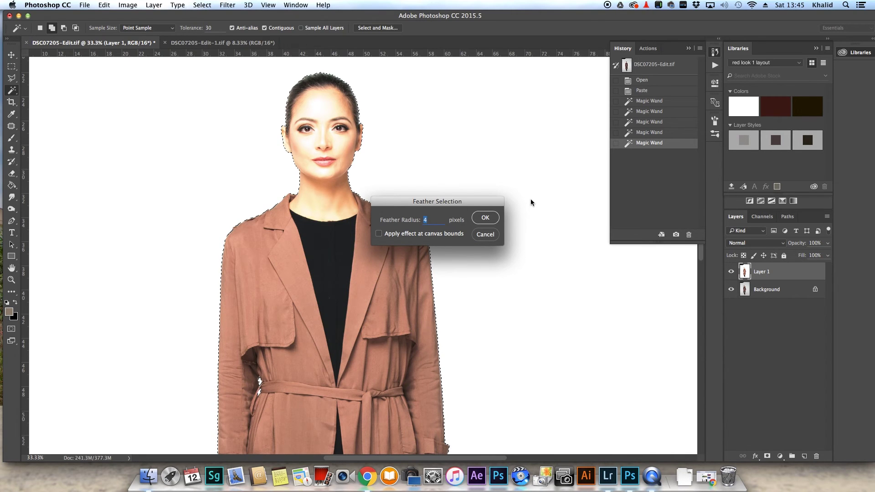
{"action": "type", "text": "8"}
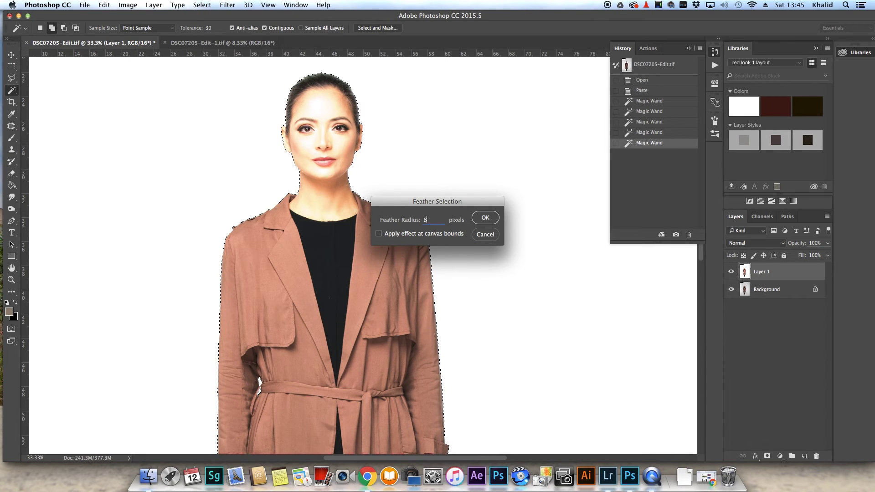
{"action": "left_click", "coordinate": [485, 218]}
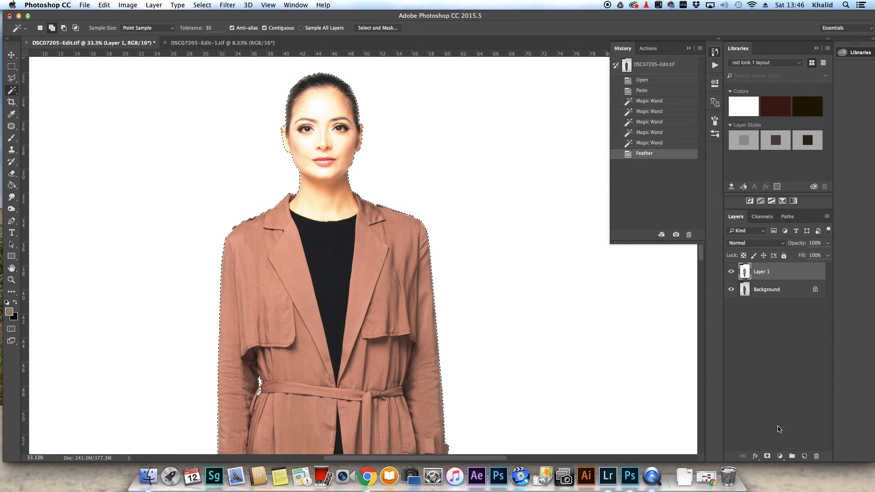
- Add a layer mask to Layer 1 from the selection, then zoom and pan to check its edges
{"action": "left_click", "coordinate": [768, 456]}
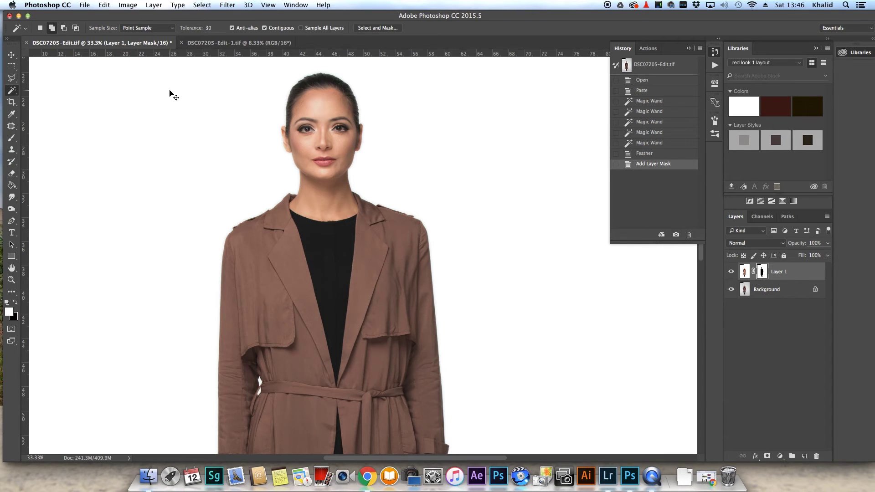
{"action": "key", "text": "super+plus"}
{"action": "key", "text": "super+plus"}
{"action": "key", "text": "super+plus"}
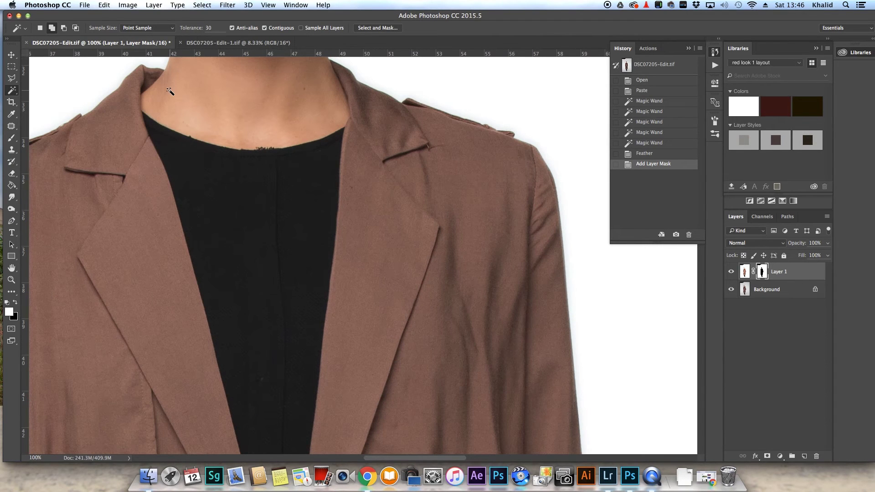
{"action": "scroll", "coordinate": [423, 187], "scroll_direction": "up", "scroll_amount": 10}
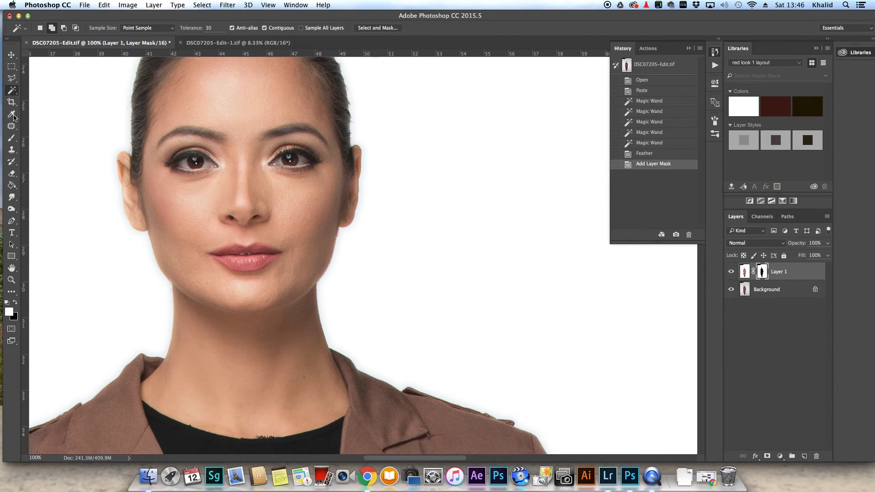
{"action": "left_click", "coordinate": [12, 277]}
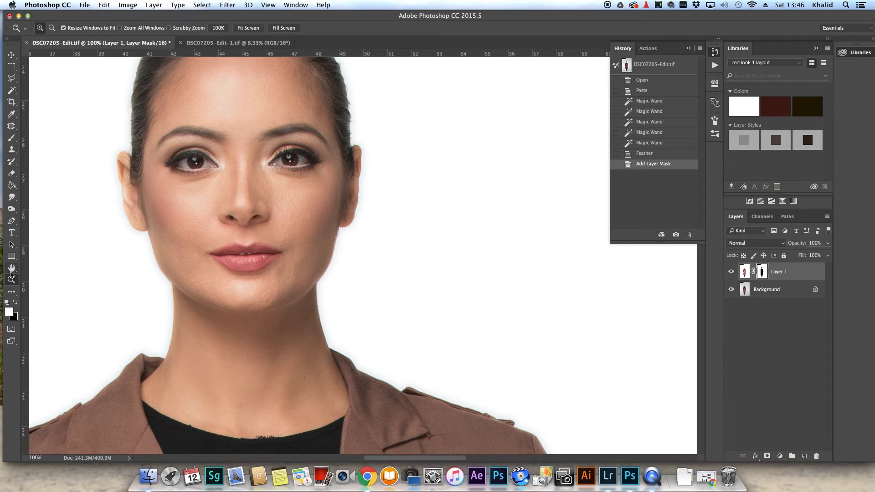
{"action": "left_click", "coordinate": [11, 271]}
{"action": "left_click_drag", "start_coordinate": [111, 332], "coordinate": [721, 275]}
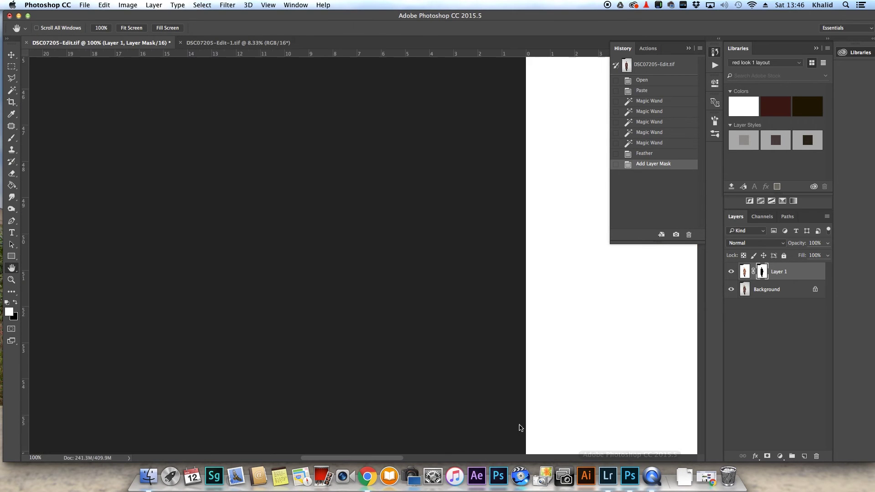
{"action": "left_click_drag", "start_coordinate": [519, 428], "coordinate": [445, 205]}
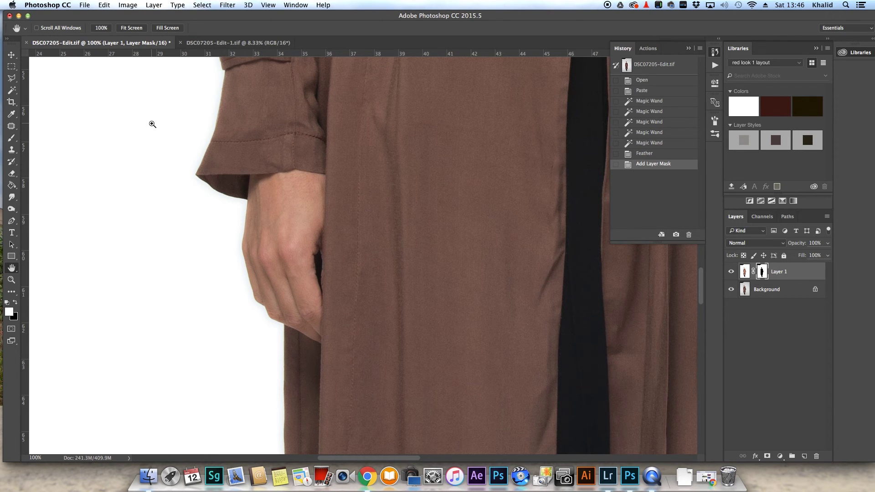
{"action": "key", "text": "super+minus"}
{"action": "key", "text": "super+minus"}
{"action": "key", "text": "super+minus"}
{"action": "key", "text": "super+minus"}
{"action": "key", "text": "super+minus"}
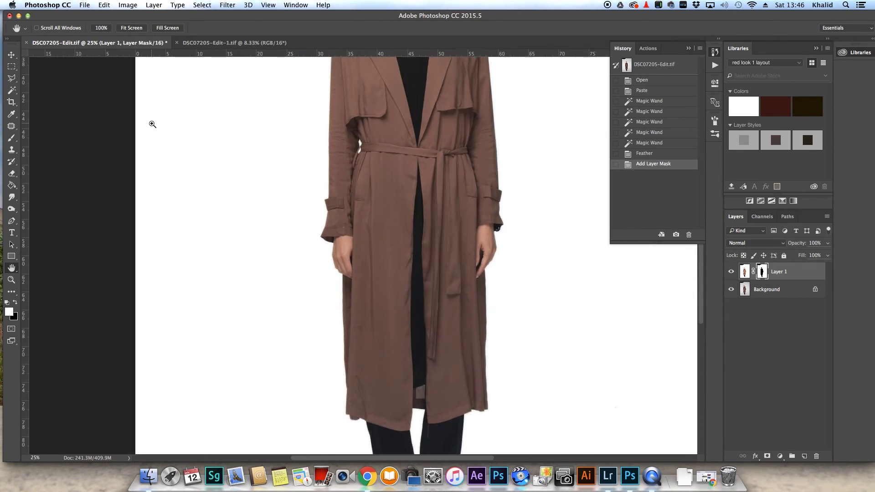
{"action": "key", "text": "super+minus"}
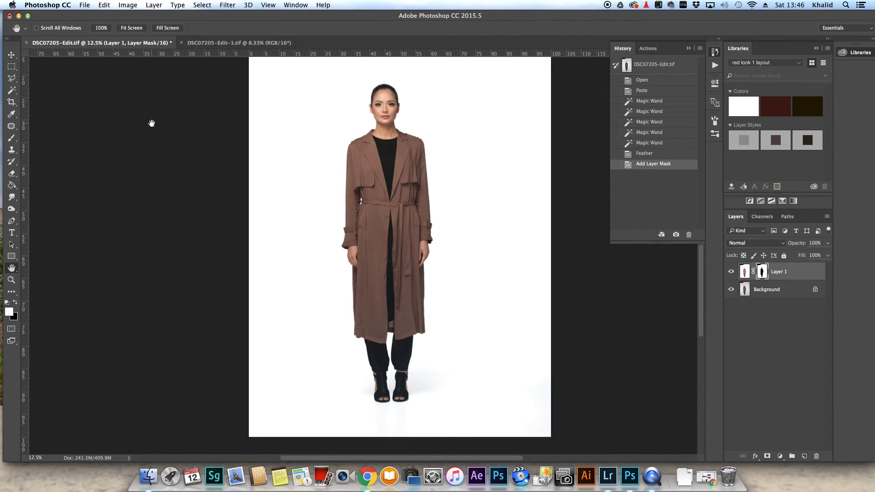
- Save DSC07205-Edit.tif, then close both DSC07205-Edit-1.tif and DSC07205-Edit.tif
{"action": "left_click", "coordinate": [86, 5]}
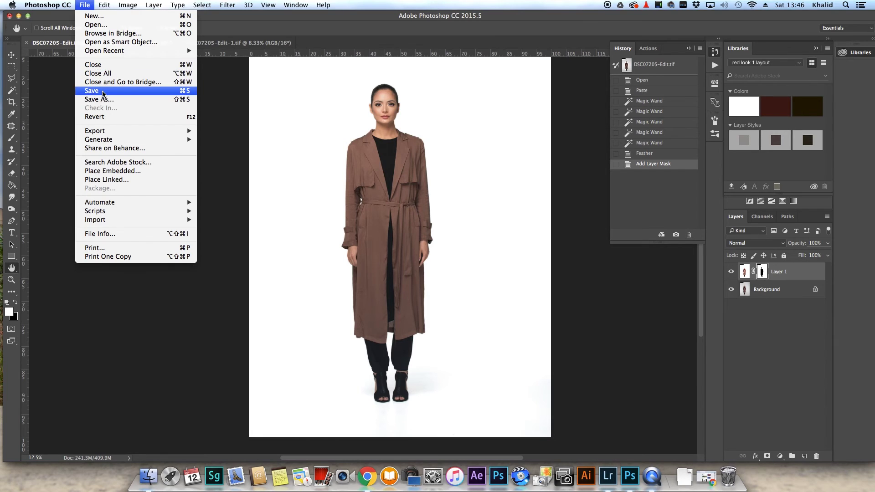
{"action": "left_click", "coordinate": [103, 92]}
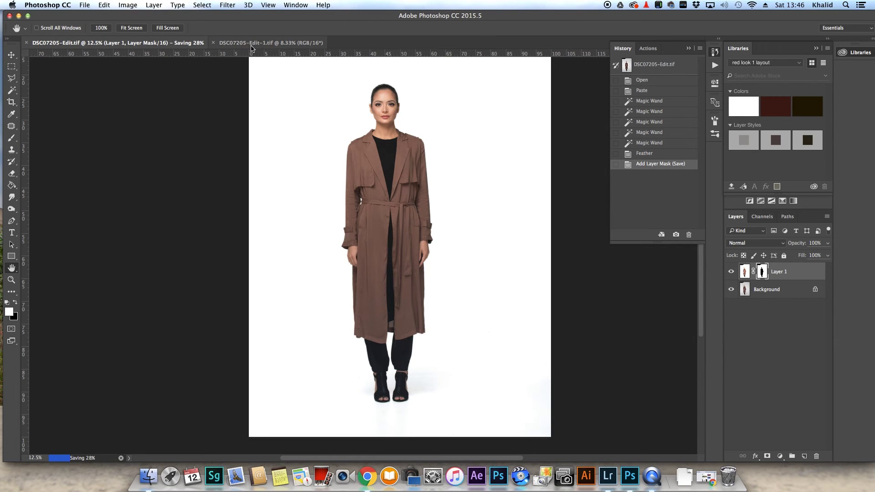
{"action": "left_click", "coordinate": [236, 45]}
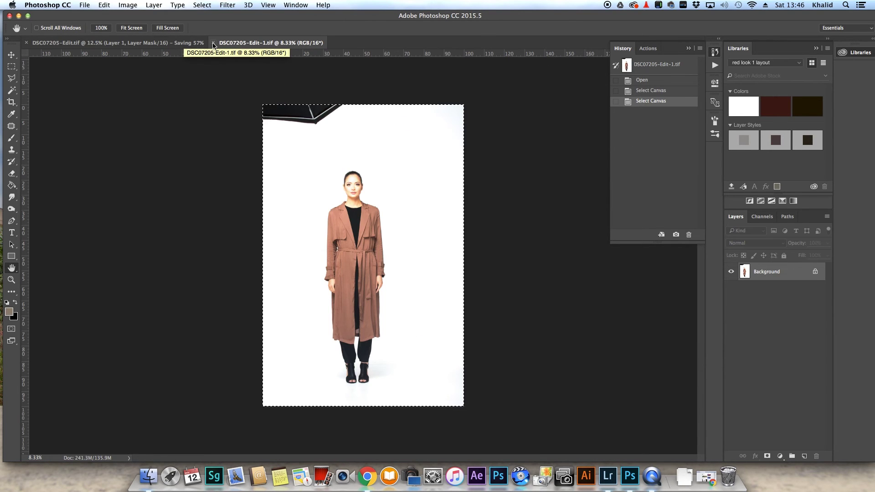
{"action": "left_click", "coordinate": [213, 43]}
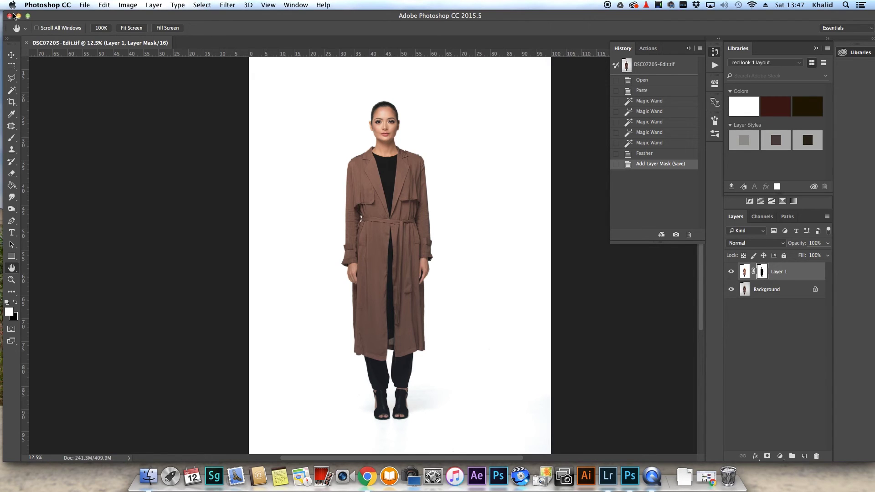
{"action": "left_click", "coordinate": [23, 41]}
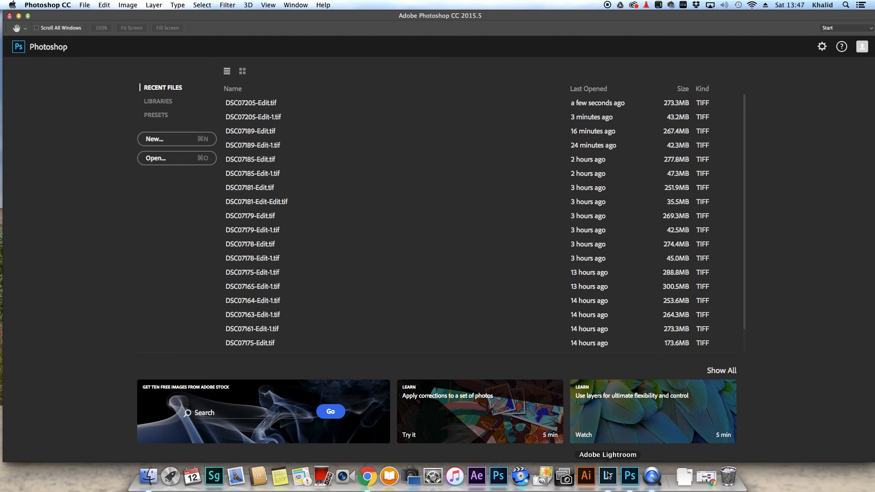
- Dismiss Photoshop's clipboard alert and bring Lightroom's Develop view to the front
{"action": "left_click", "coordinate": [608, 475]}
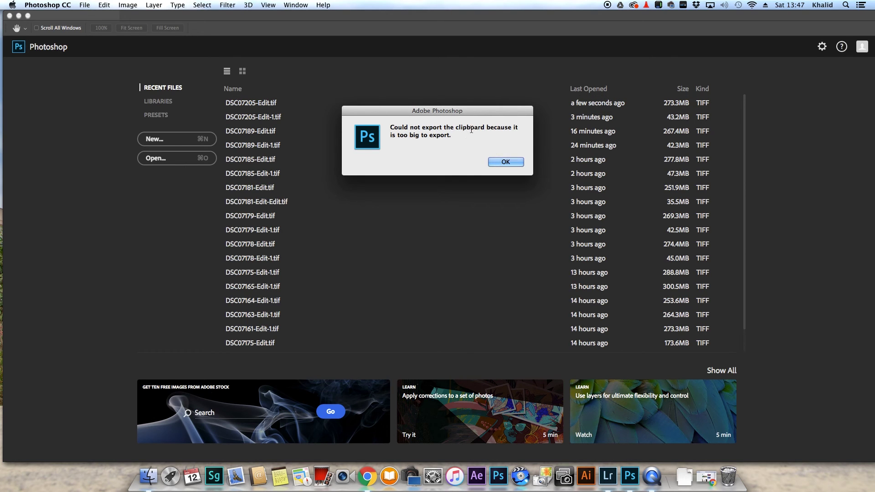
{"action": "left_click", "coordinate": [506, 161]}
{"action": "left_click", "coordinate": [607, 477]}
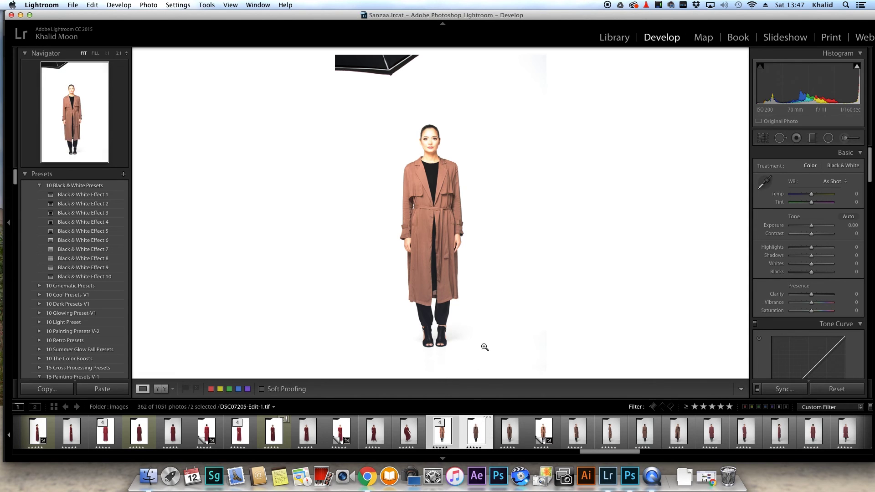
- Show DSC07205-Edit.tif in Develop, check face and coat edges at 1:1, then enter Crop
{"action": "left_click", "coordinate": [477, 422]}
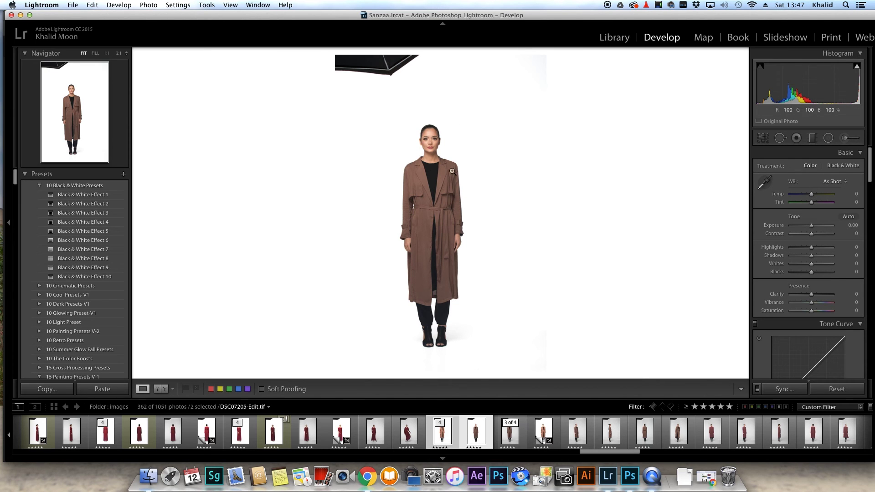
{"action": "left_click", "coordinate": [438, 136]}
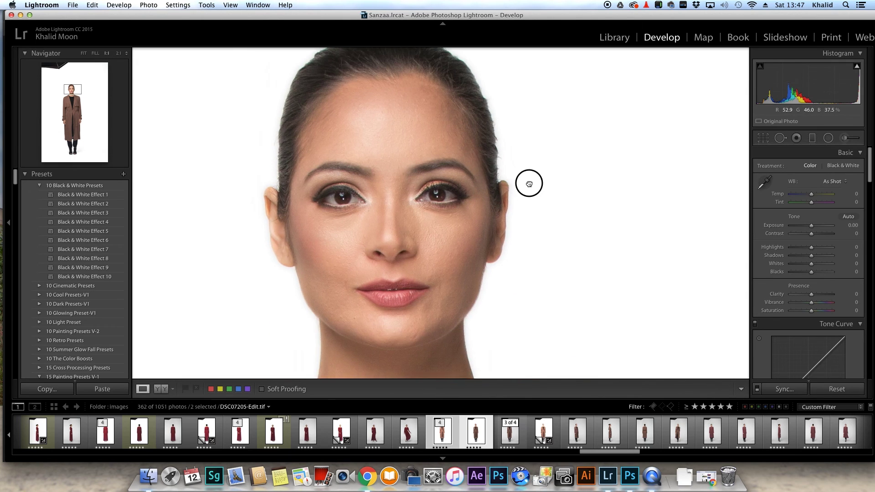
{"action": "left_click_drag", "start_coordinate": [527, 182], "coordinate": [485, 306]}
{"action": "scroll", "coordinate": [485, 305], "scroll_direction": "down", "scroll_amount": 10}
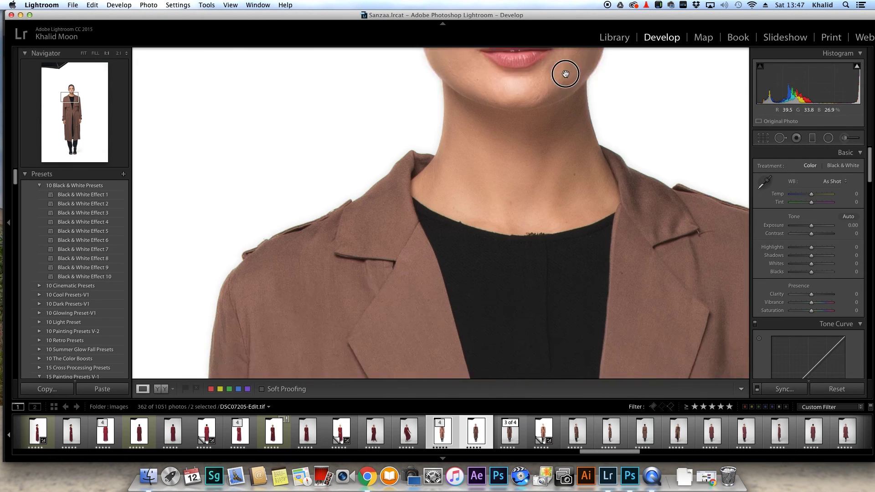
{"action": "left_click", "coordinate": [484, 201]}
{"action": "left_click", "coordinate": [452, 231]}
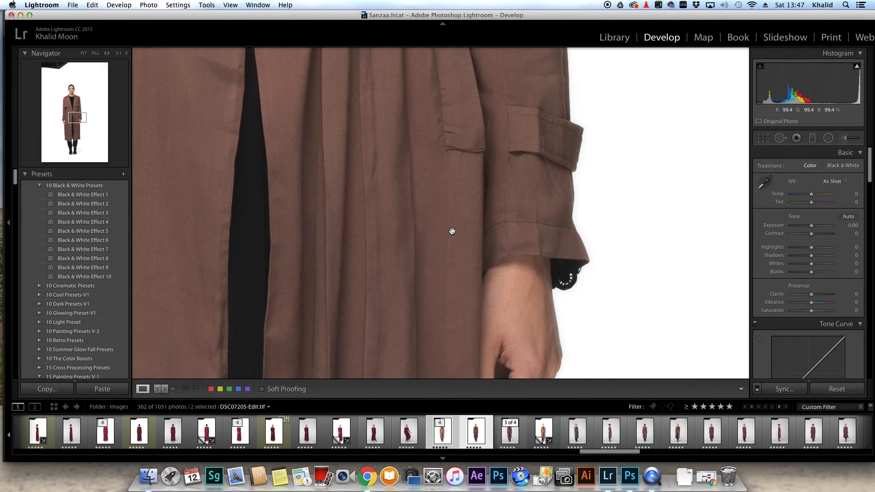
{"action": "left_click", "coordinate": [454, 232]}
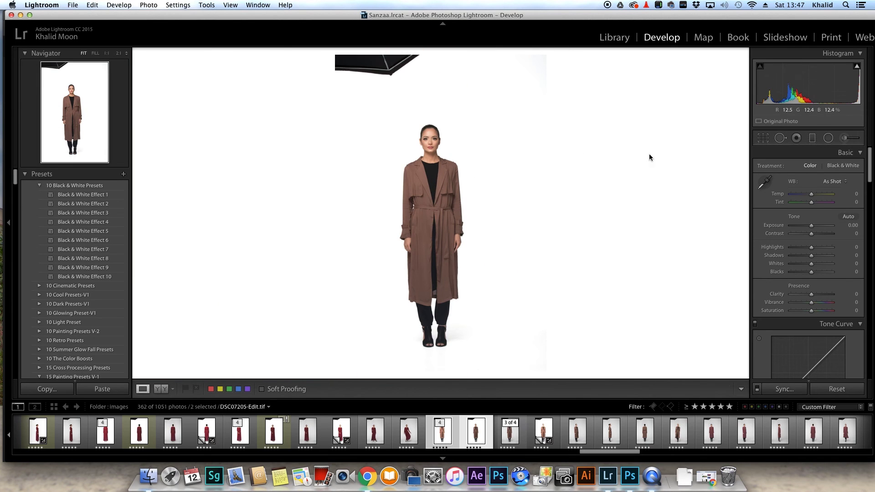
{"action": "left_click", "coordinate": [762, 138]}
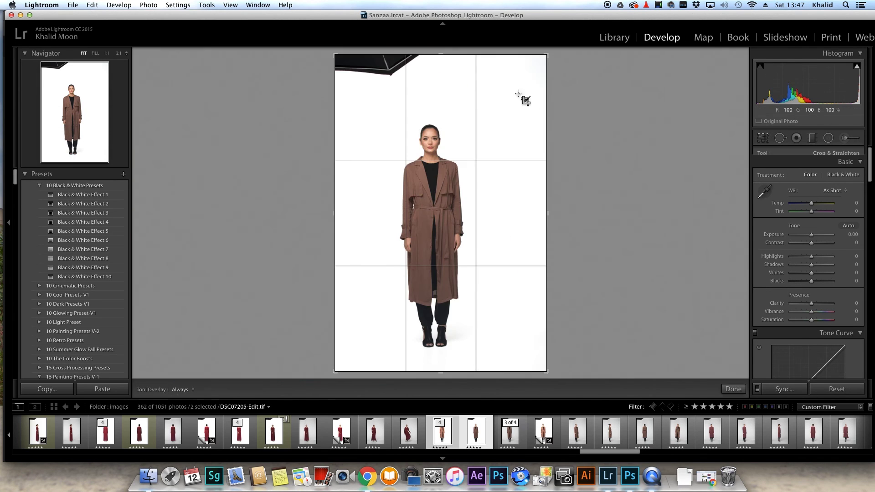
- Crop the top down below the dark light stand, then zoom in on the coat's left shoulder
{"action": "left_click_drag", "start_coordinate": [440, 59], "coordinate": [439, 84]}
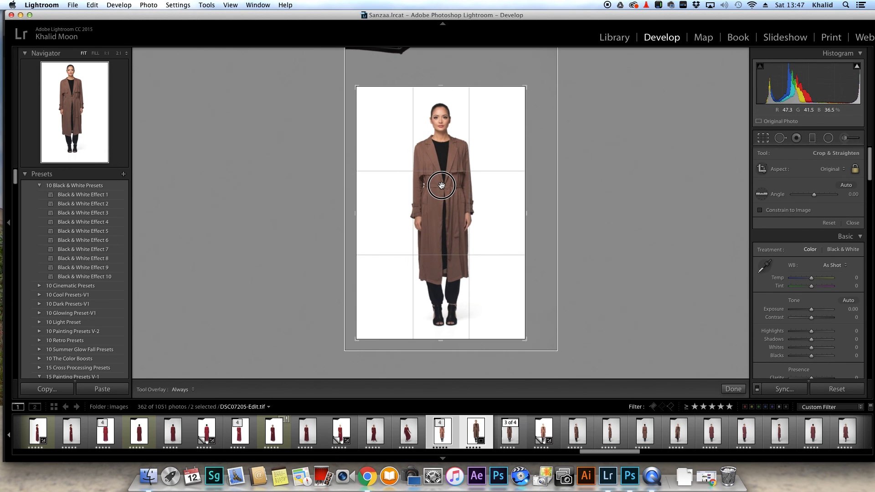
{"action": "key", "text": "Return"}
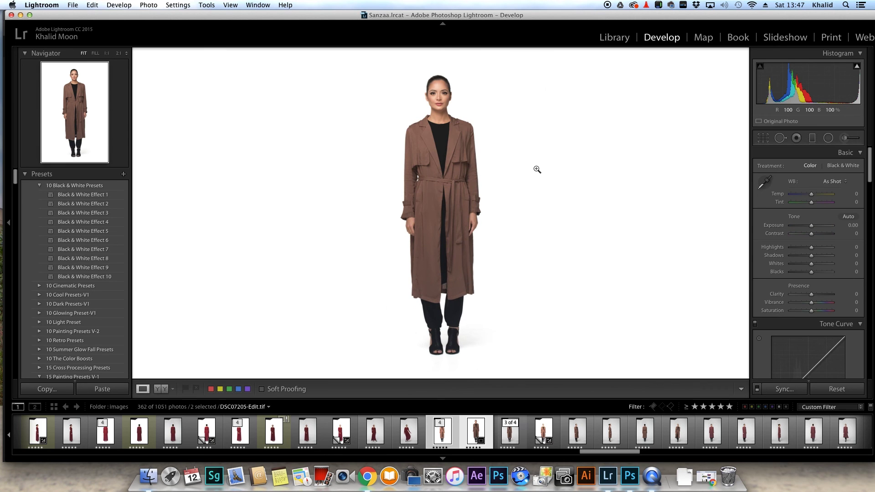
{"action": "left_click", "coordinate": [462, 124]}
- Zoom back out to the full-figure view and switch to QuickTime Player
{"action": "left_click", "coordinate": [463, 124]}
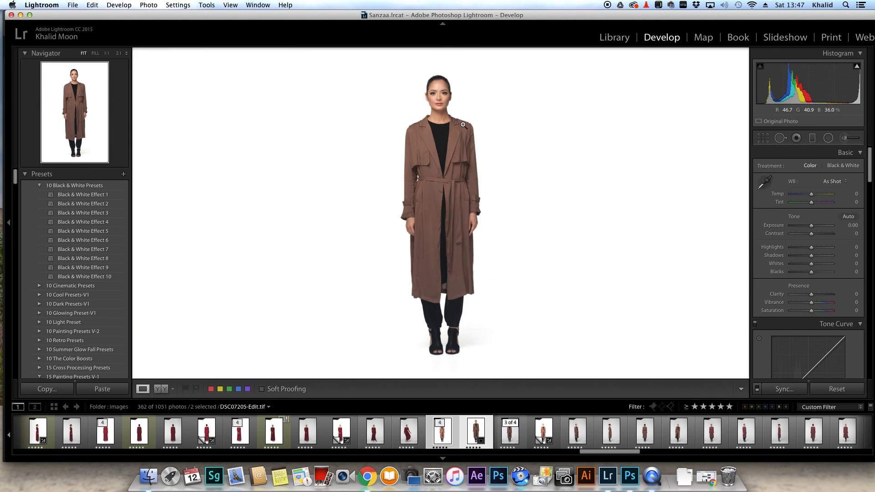
{"action": "left_click", "coordinate": [652, 475]}
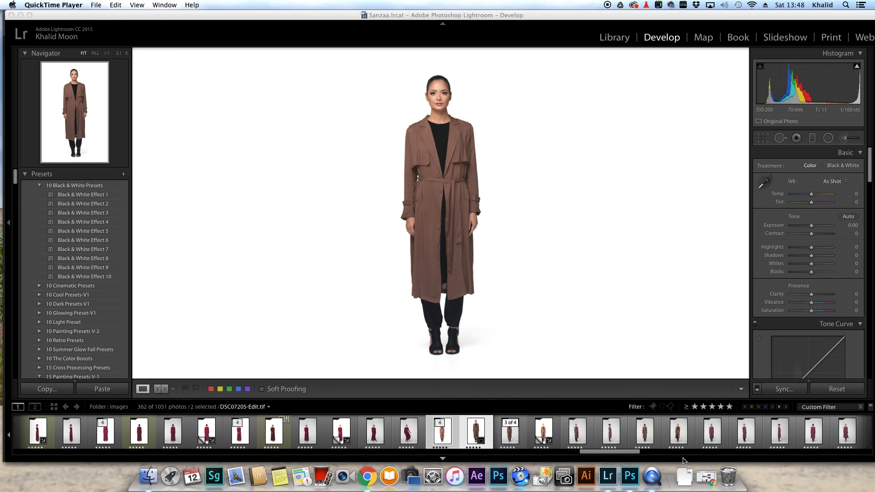